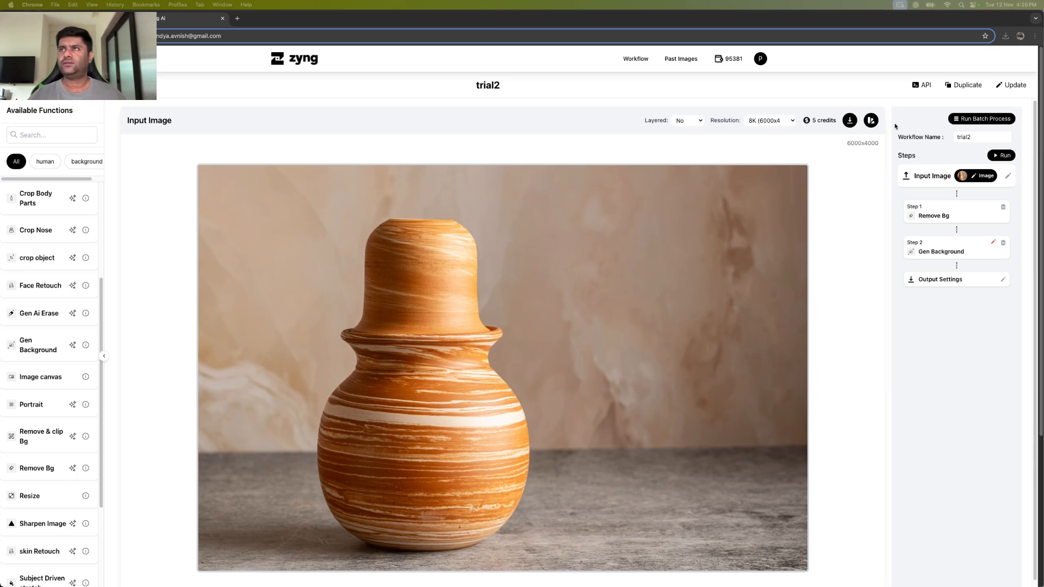
Describe the Gen Background step's background as "placed on a textured wooden table with an orange bokeh fading in the background"
click(994, 242)
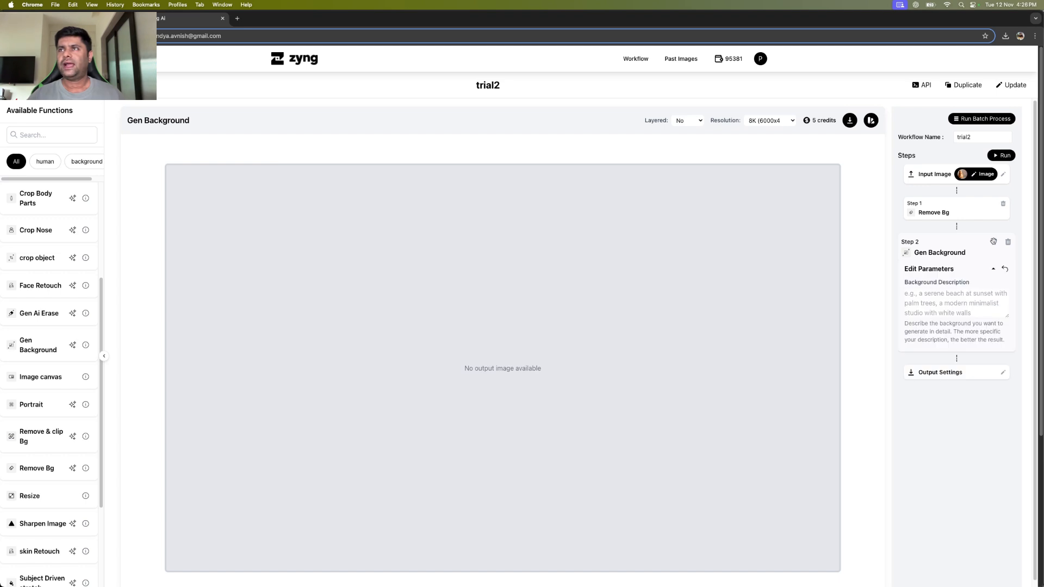
click(942, 302)
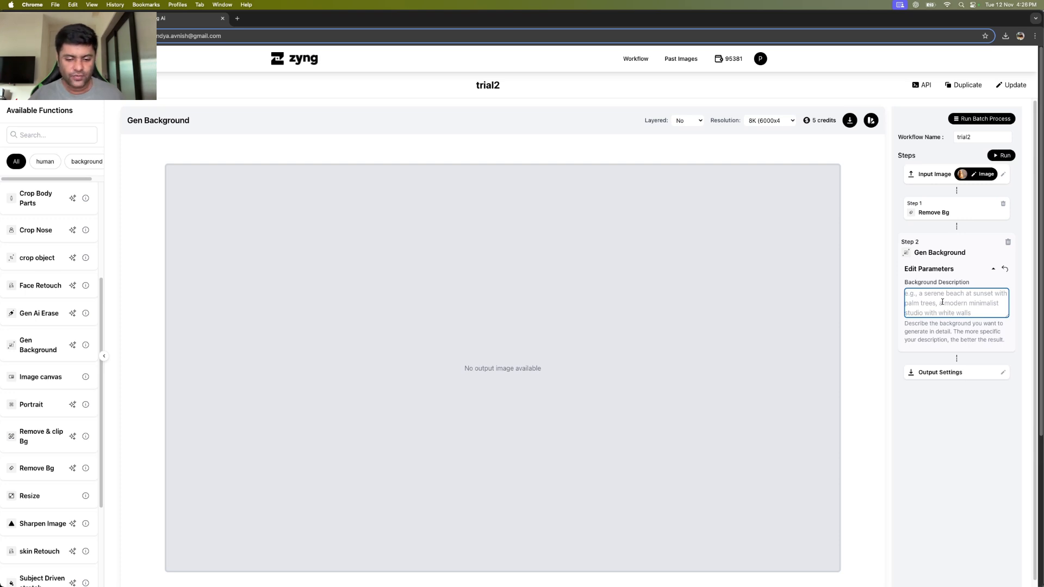
text(placed on a )
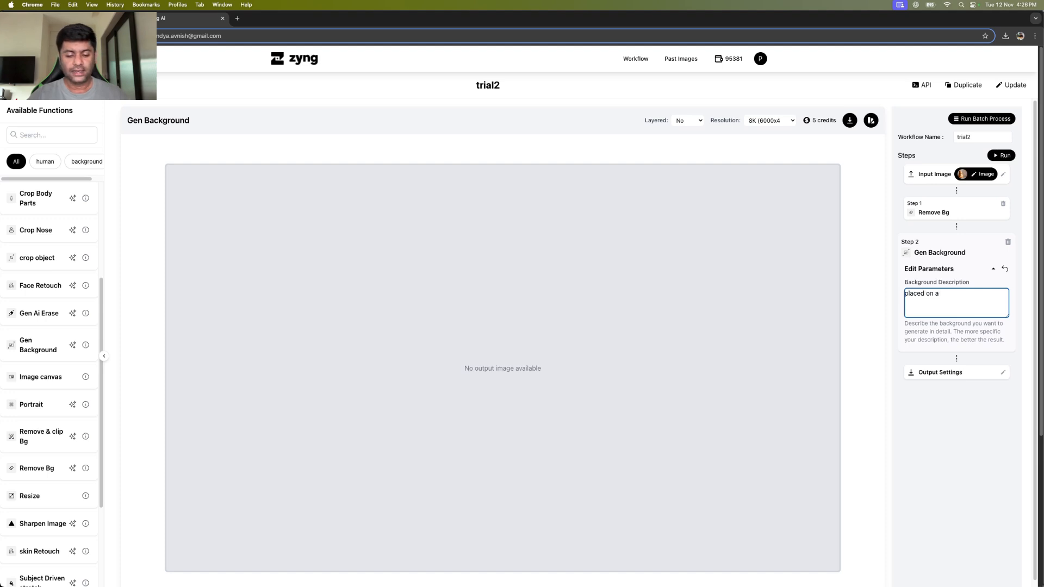
text(textured wooden ta)
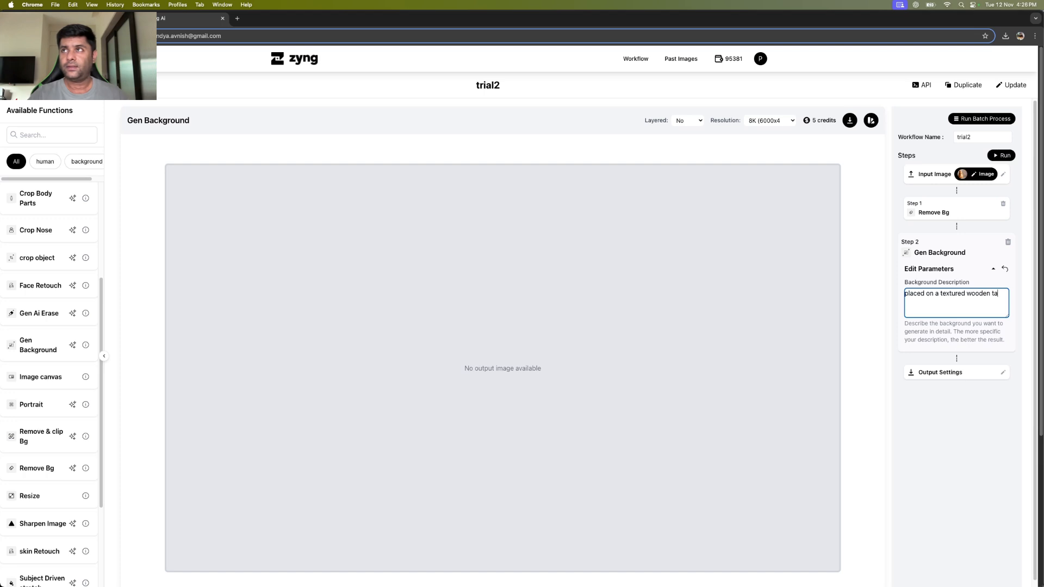
text(ble with a)
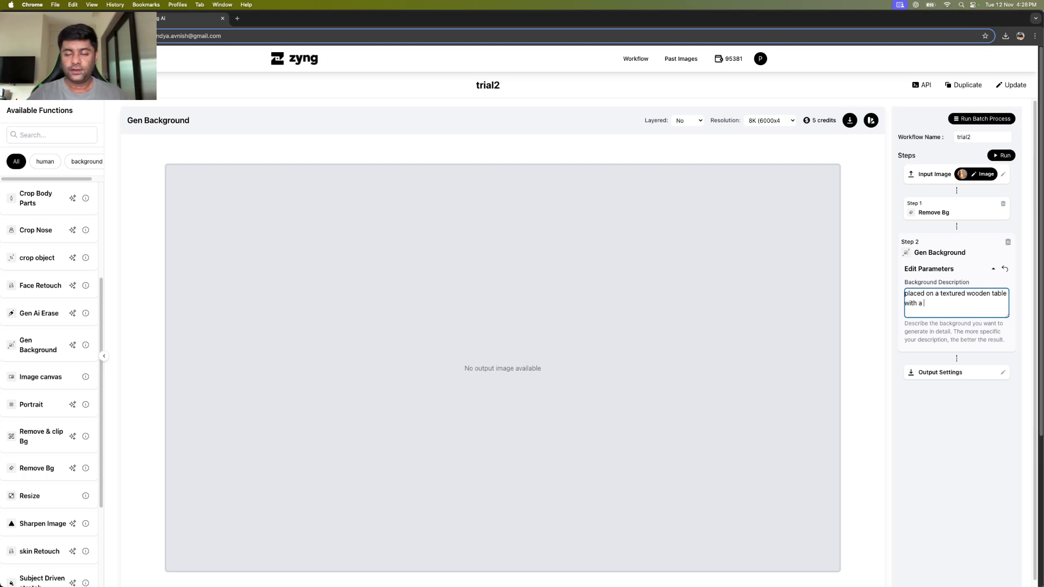
text(n or)
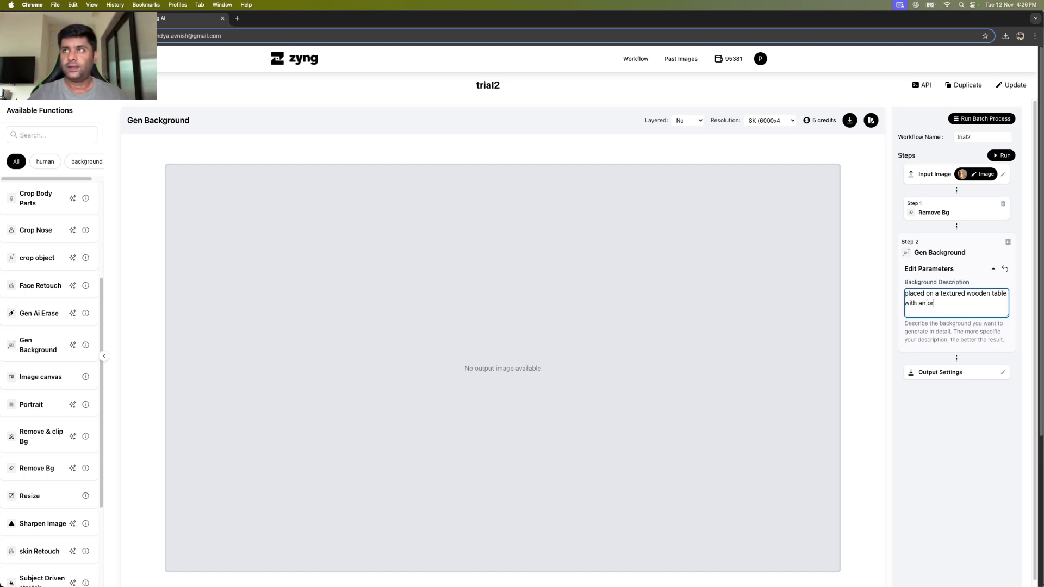
text(ange bokeh fadk)
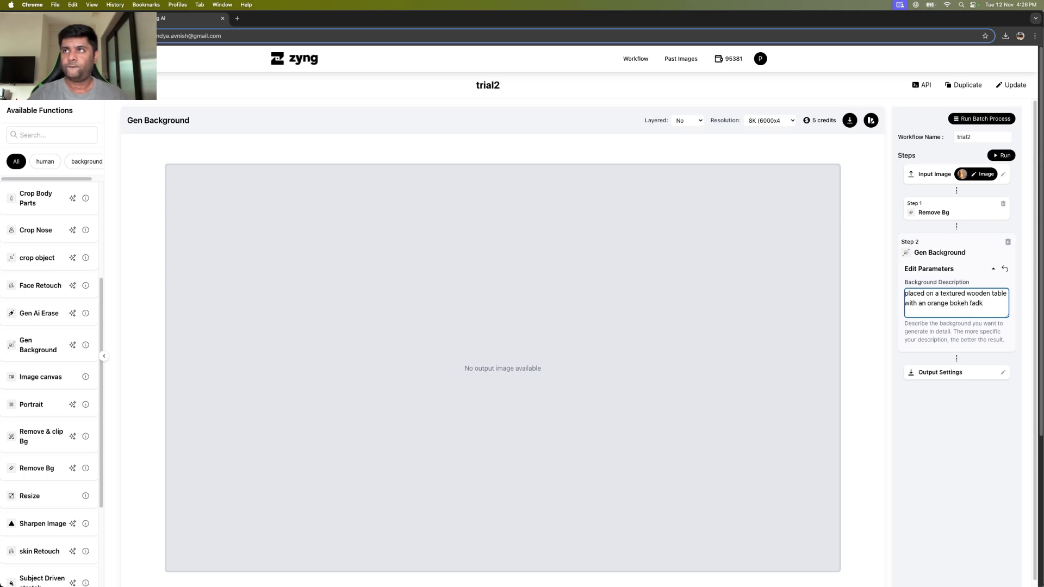
key(BackSpace)
text(ing int)
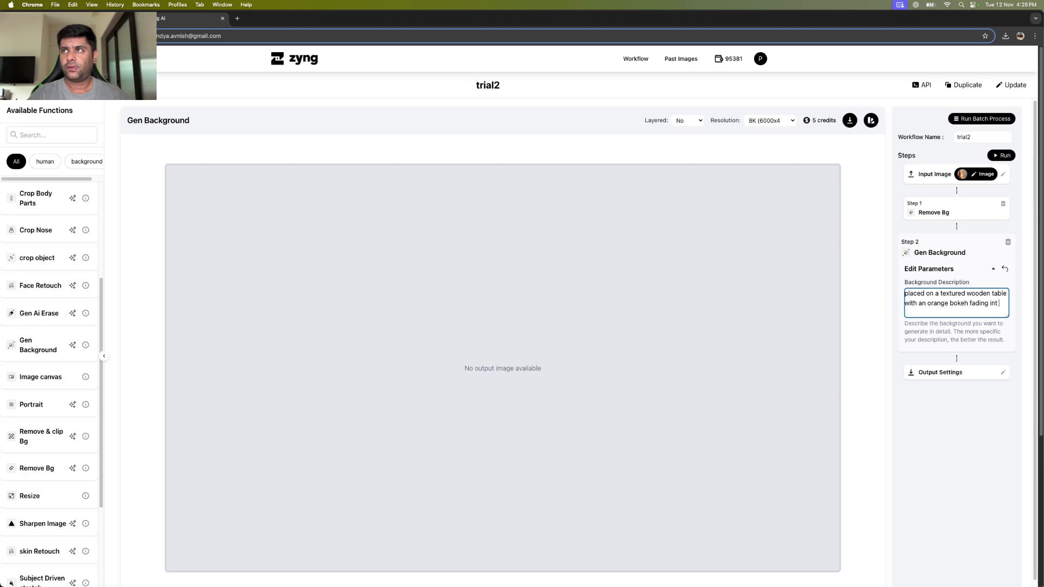
text(he backg)
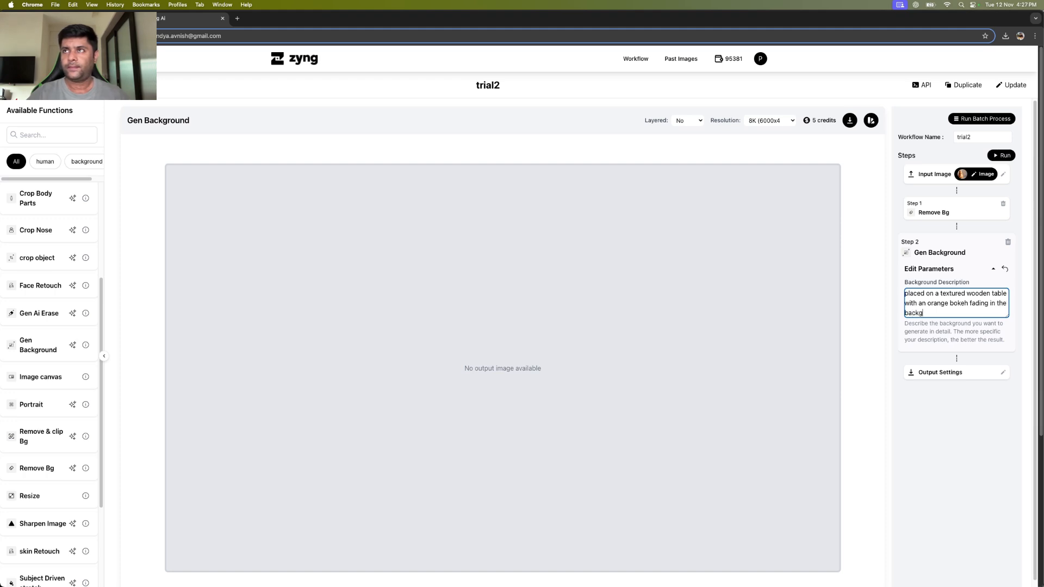
text(round)
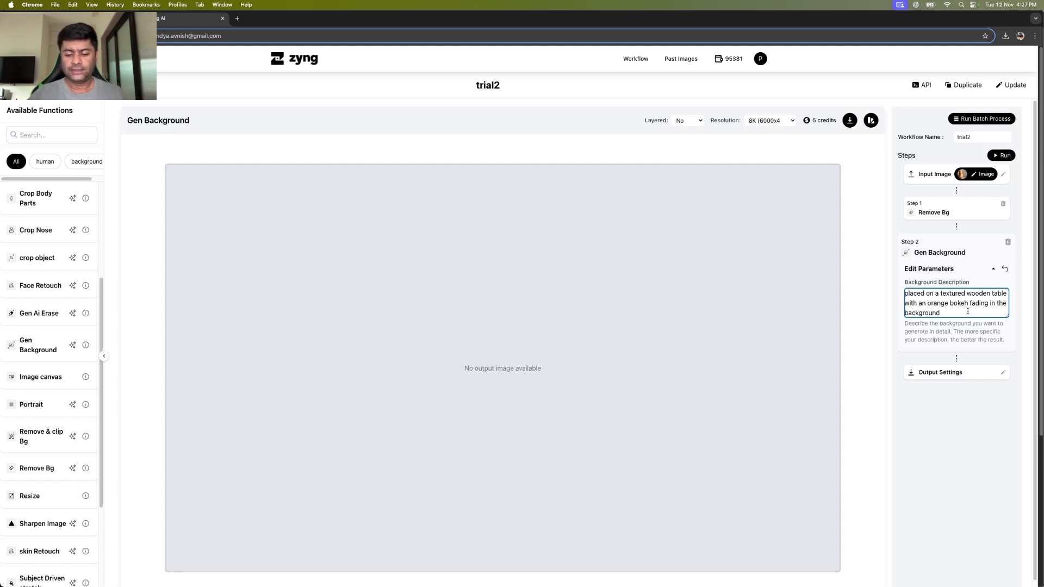
Append ", olive branch lying on the table, real photo, depth of field, 4k" to the background description and run the workflow
text(, olive )
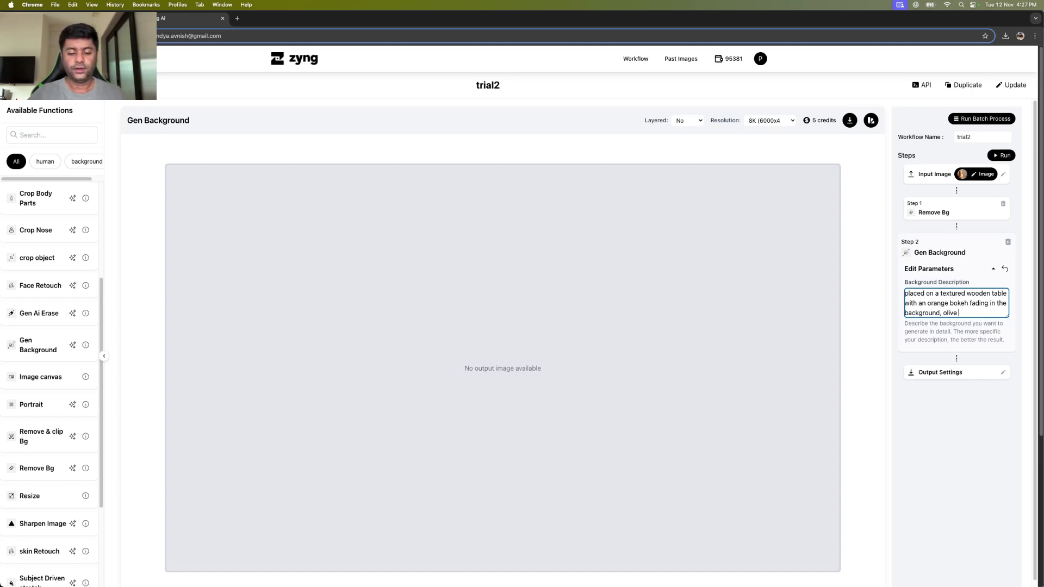
text(branch)
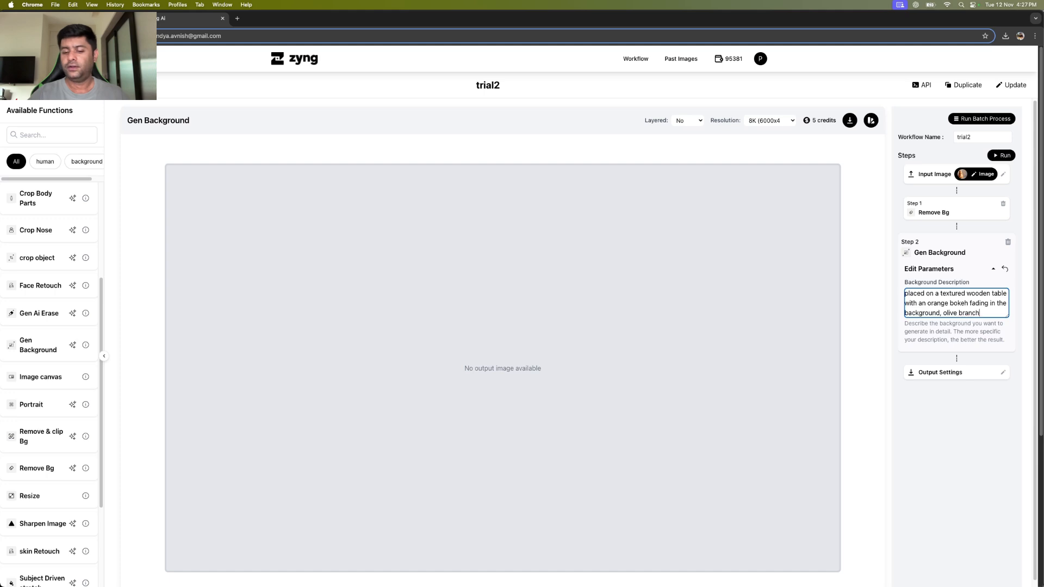
text( lying o)
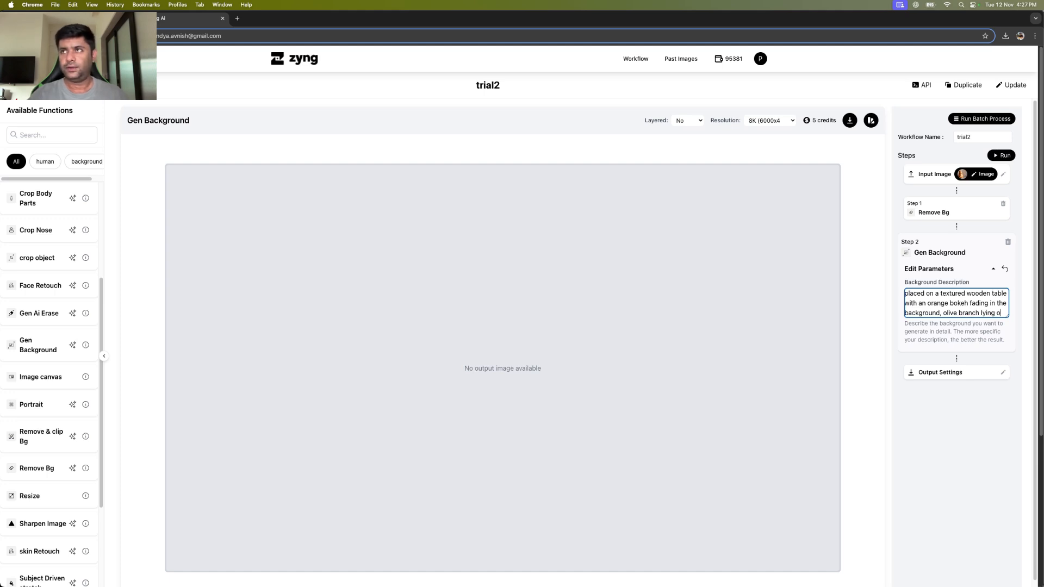
text(n the table, real photo, de)
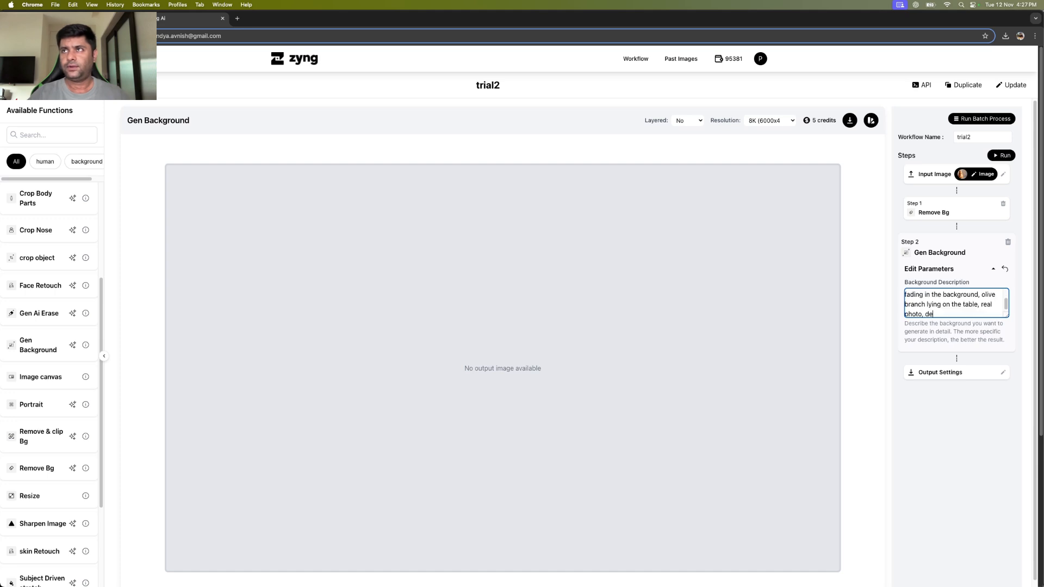
text(pth of field, 4k)
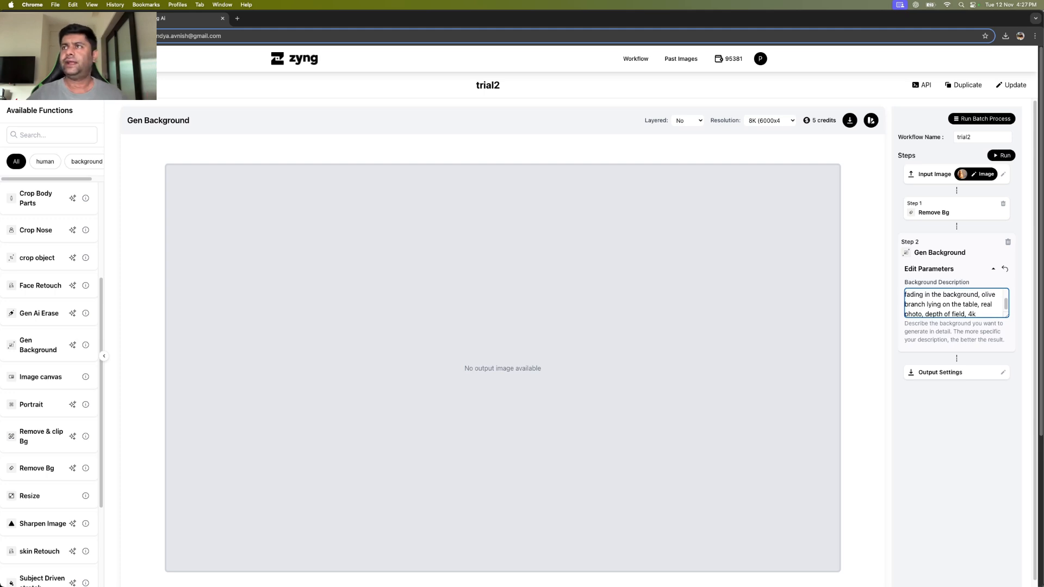
click(1004, 156)
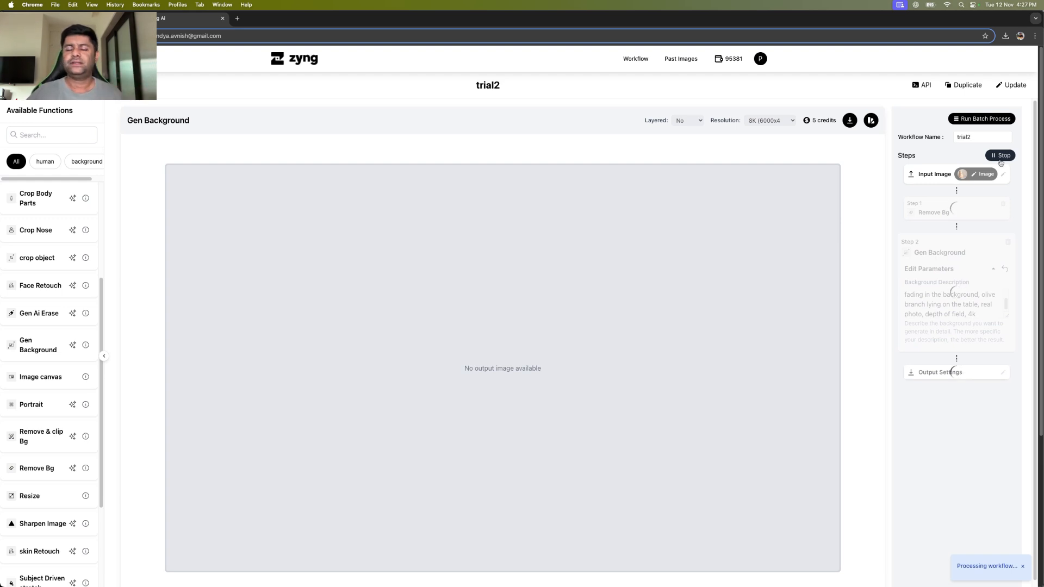
click(954, 217)
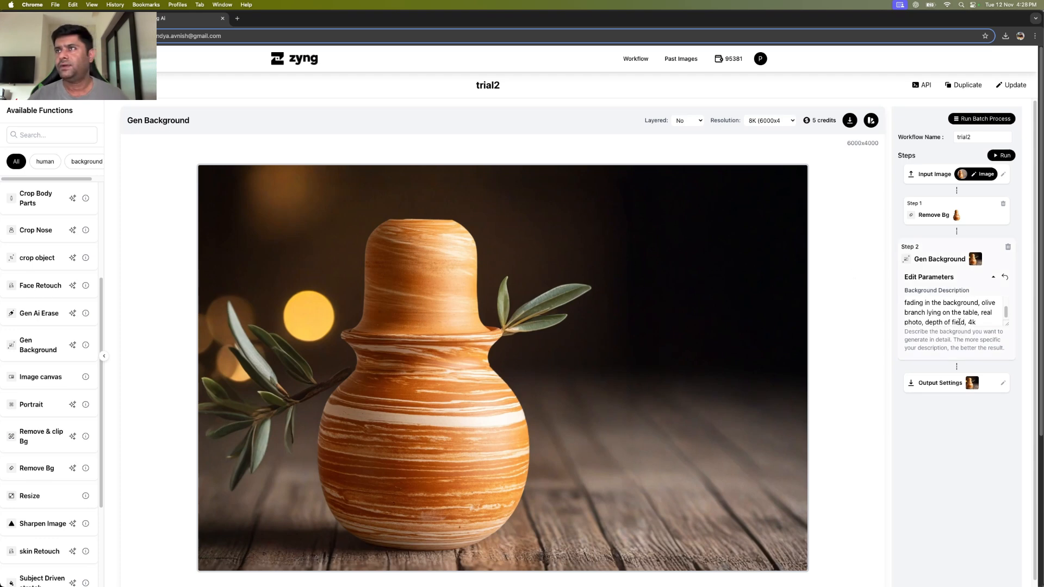
Remove the phrase "olive branch lying on the table" from the background description and rerun the workflow
mouse_move(982, 303)
mouse_down()
mouse_move(967, 312)
mouse_move(978, 312)
mouse_up()
key(BackSpace)
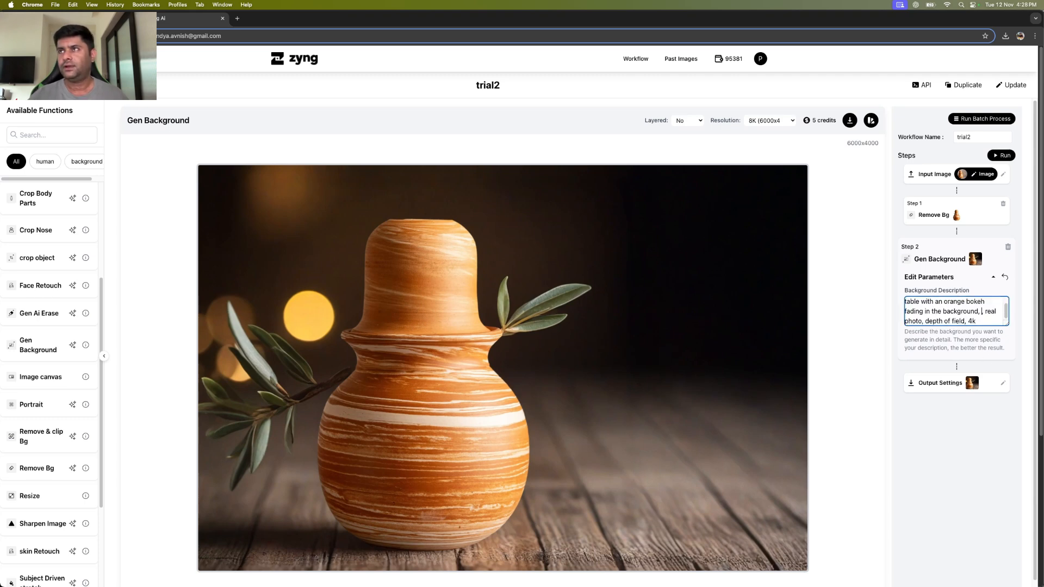
key(BackSpace)
key(BackSpace)
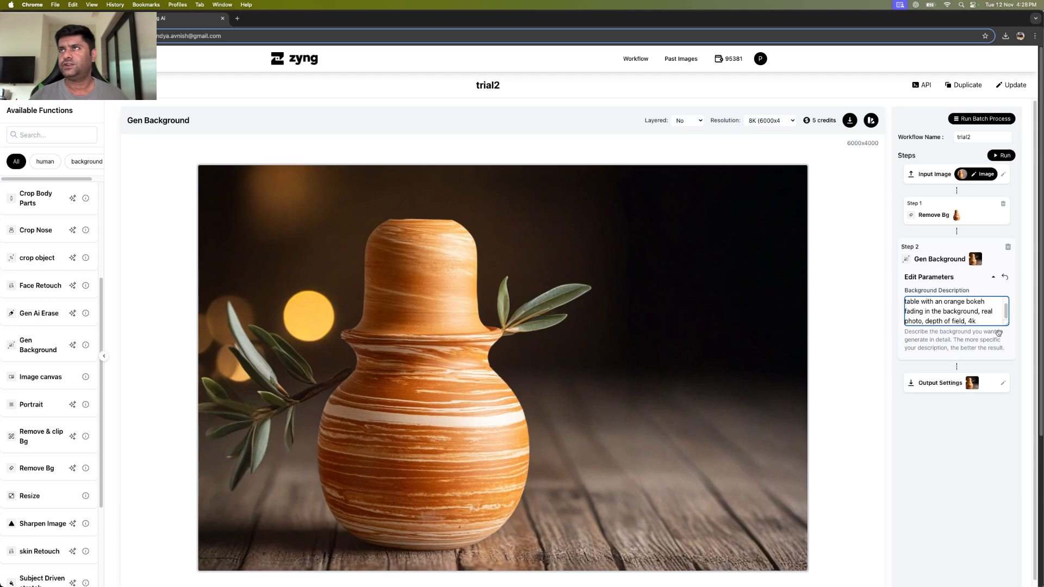
click(998, 157)
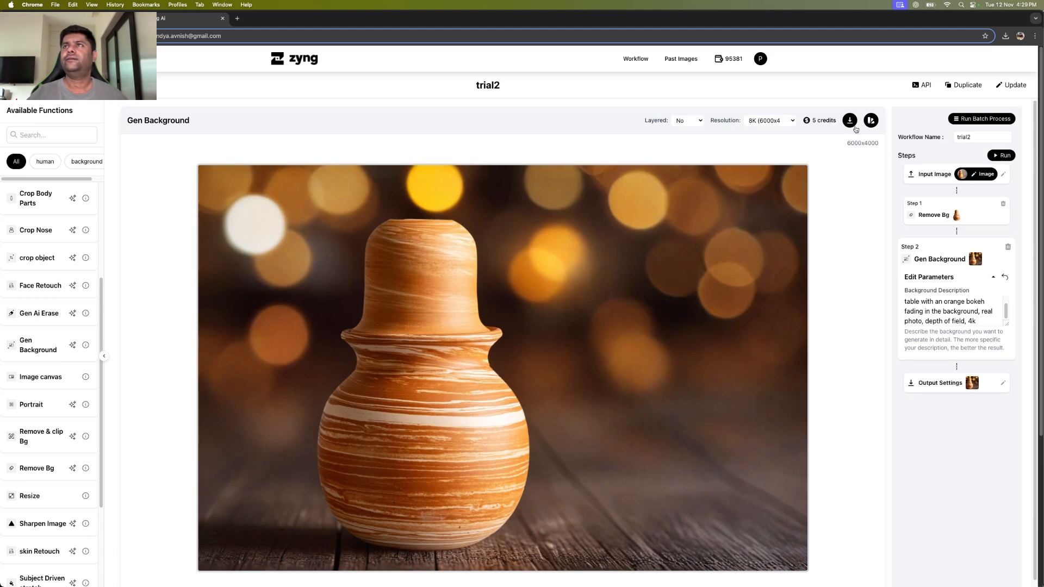
Compare the original image with the generated output using the comparison slider, and close the comparison
click(870, 121)
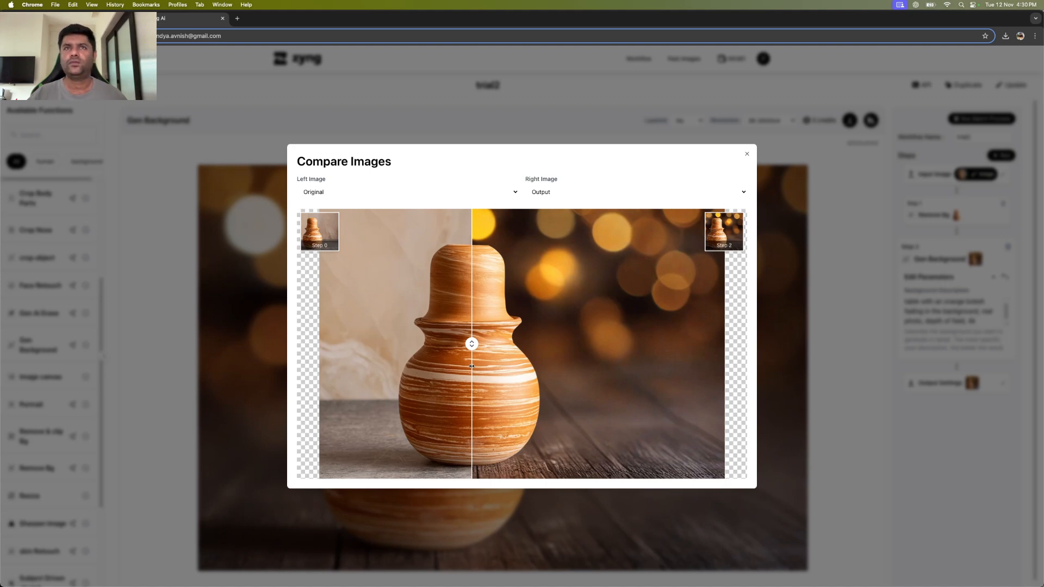
drag(451, 400, 300, 346)
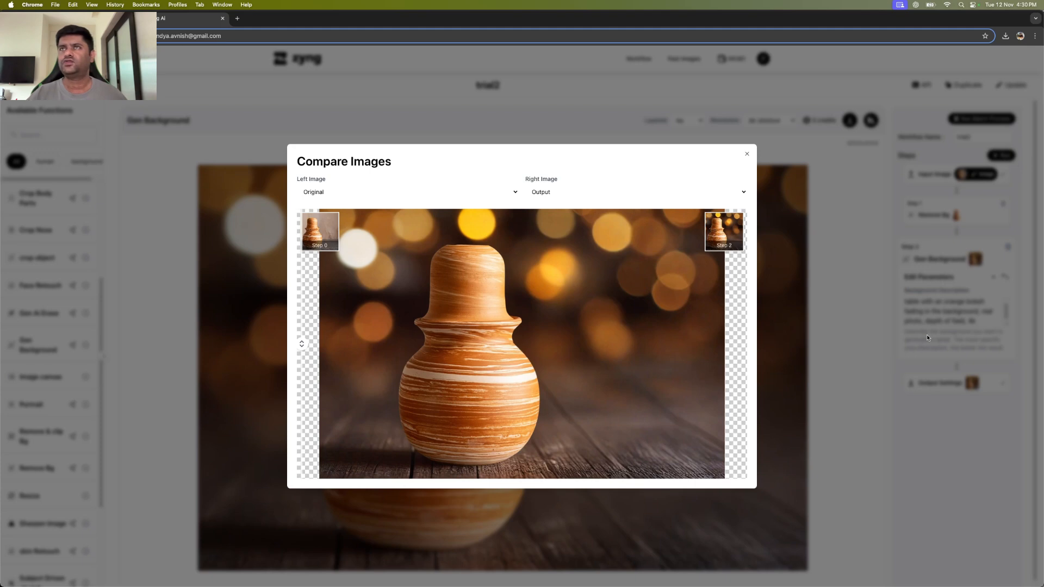
click(747, 154)
Replace the background description with "placed on a table in front of a serene lake, real photo, 4k" and rerun the workflow
click(918, 307)
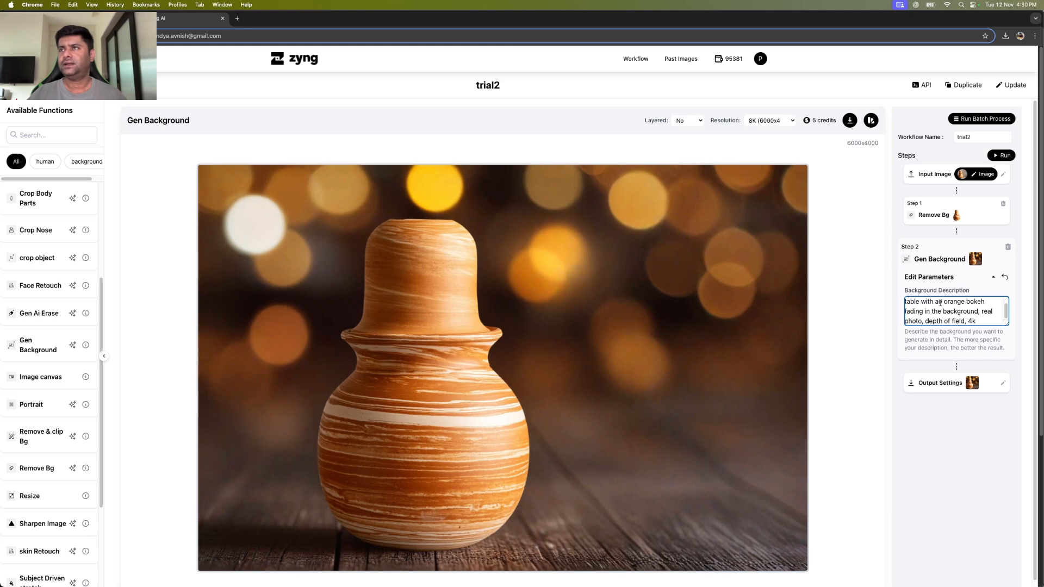
scroll(942, 303, down, 1)
key(super+a)
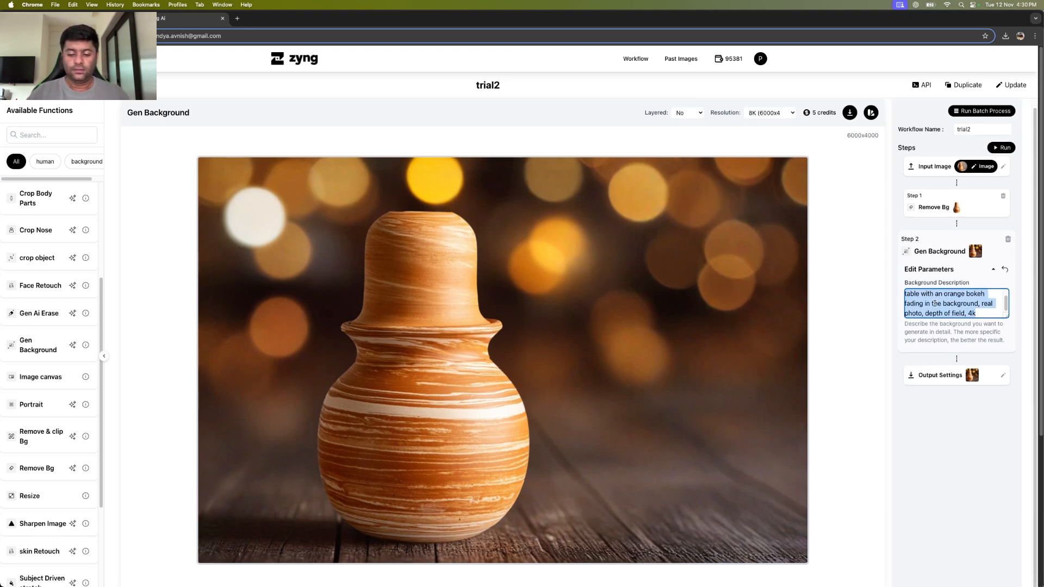
text(placed pom)
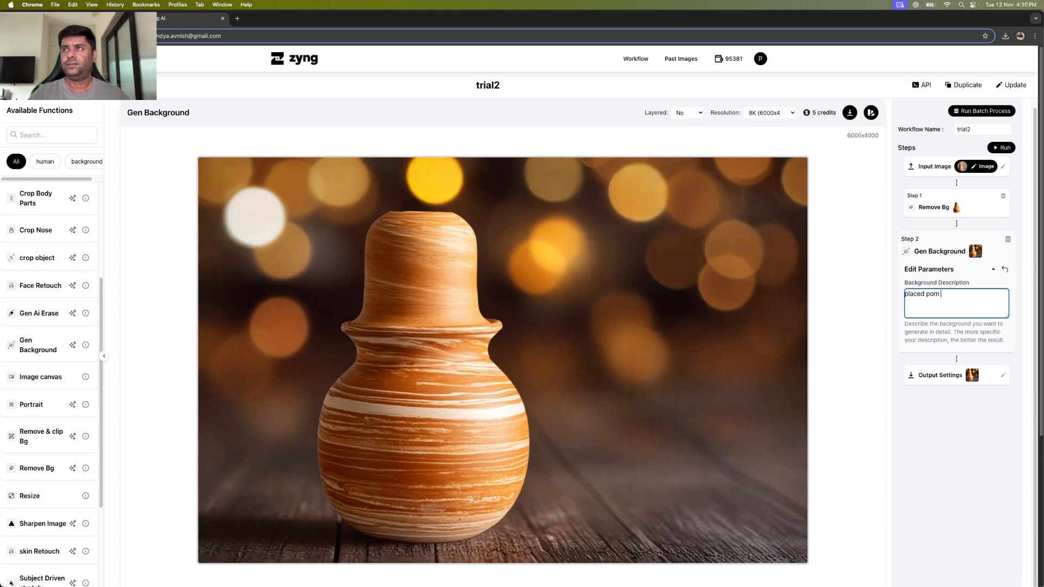
key(BackSpace)
text(n a ta)
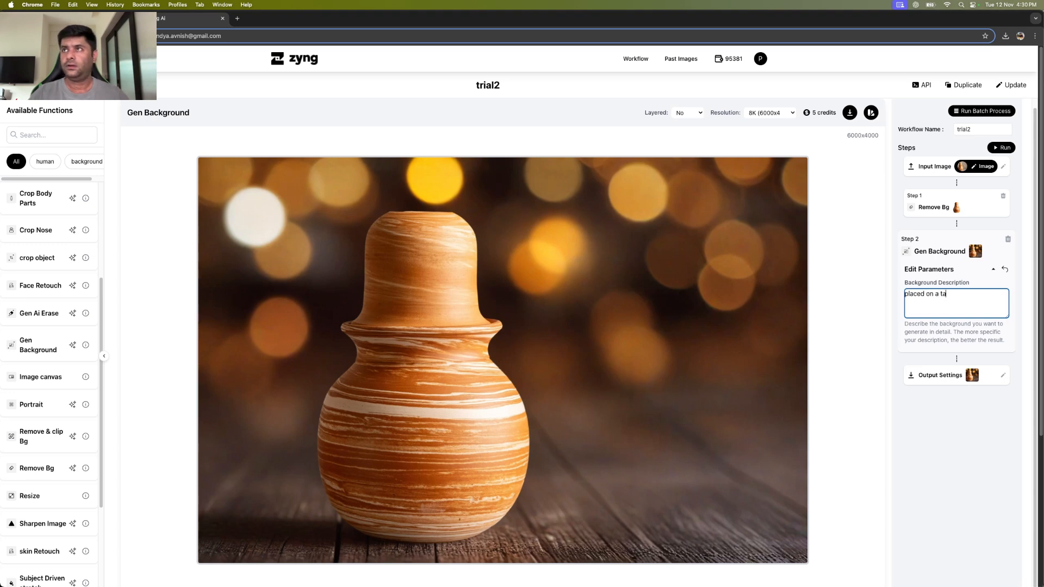
text(ble in front of a )
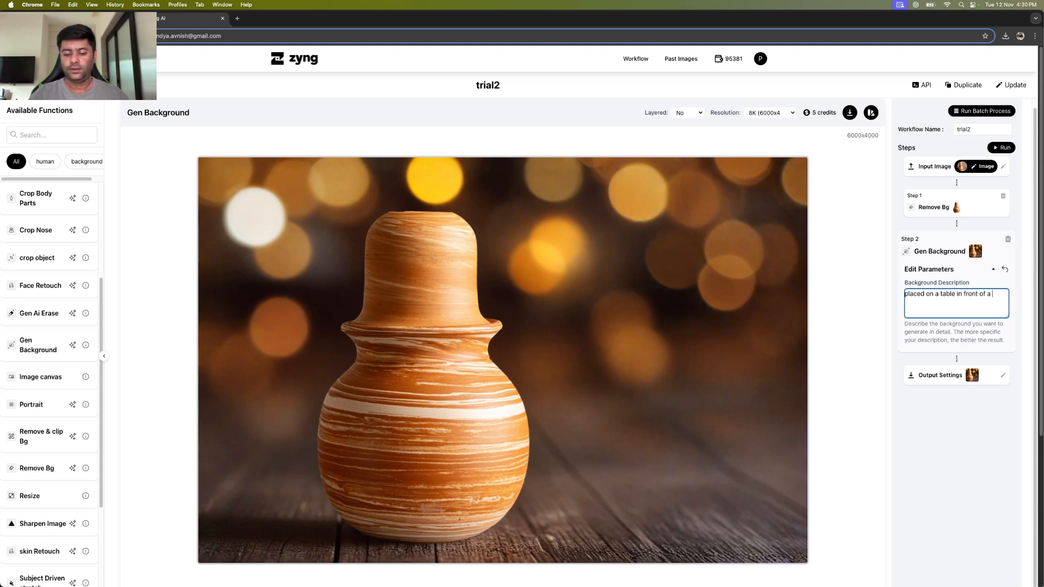
text(ser)
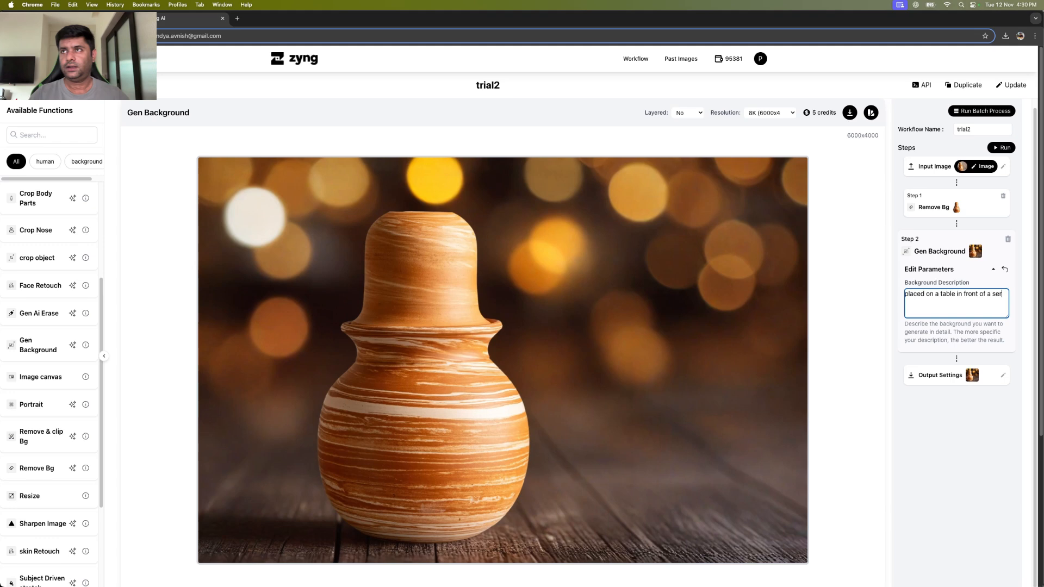
text(ene lakem)
text( real photo, 4k)
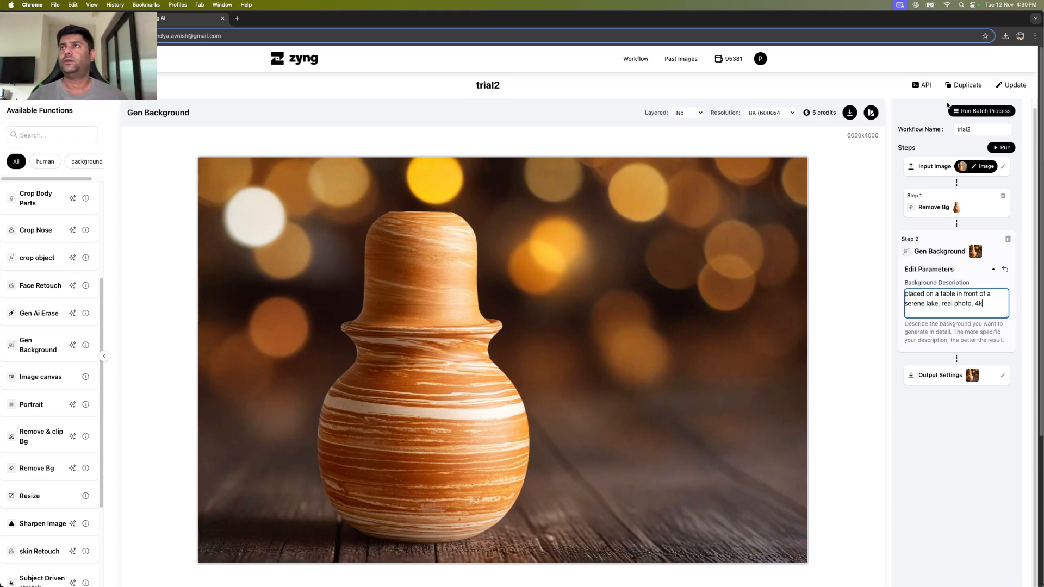
click(1004, 148)
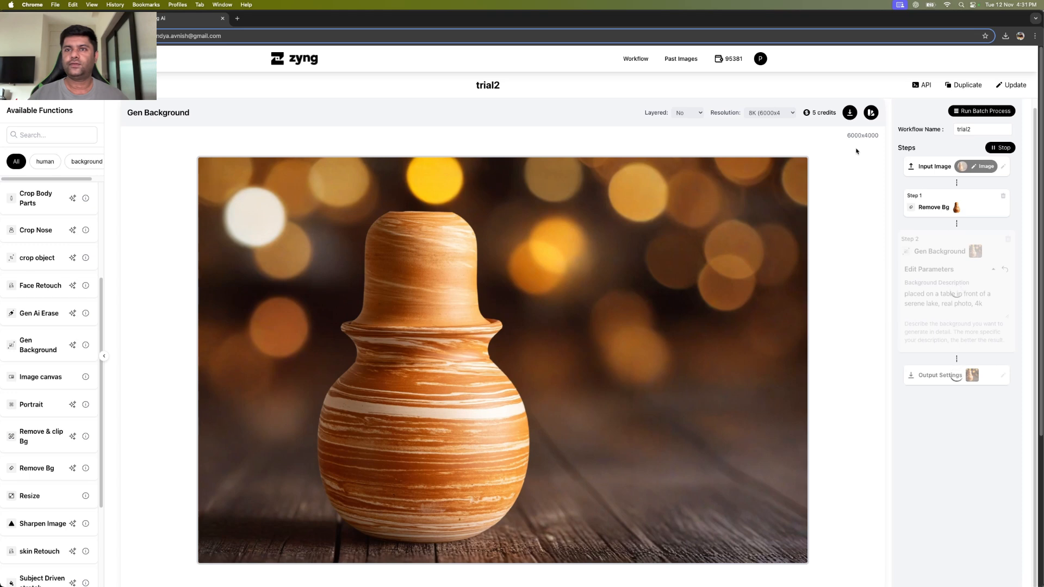
click(913, 370)
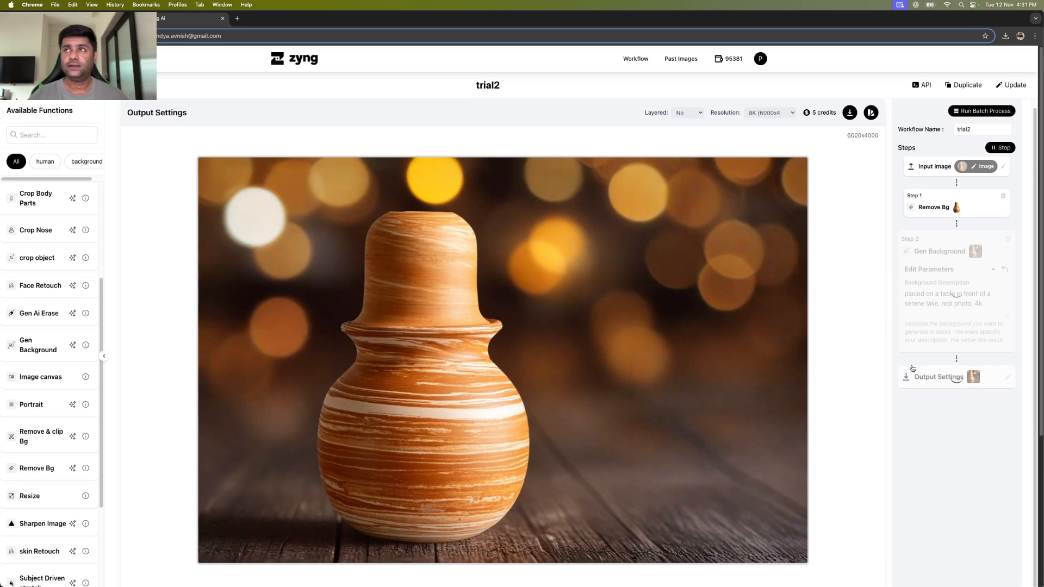